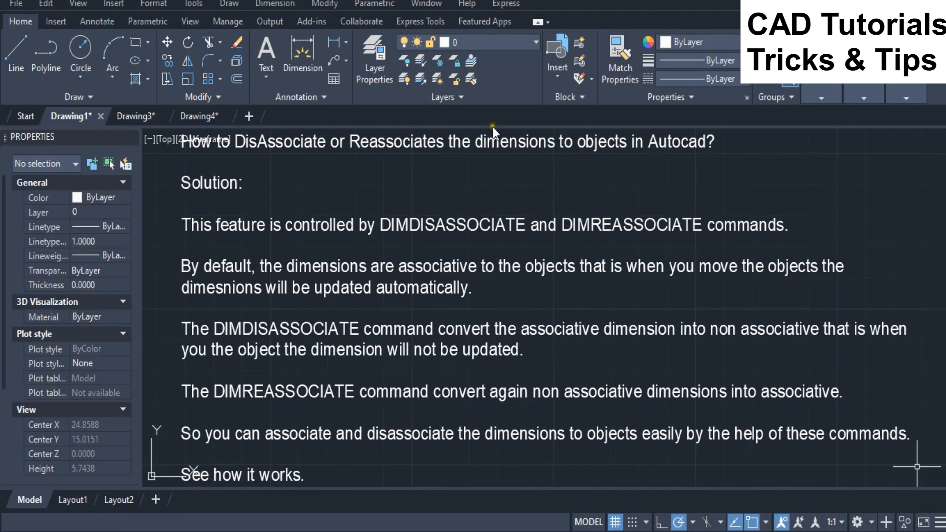
# Step: In Drawing3, draw a horizontal rectangle about 14.2 units wide
pyautogui.click(128, 116)
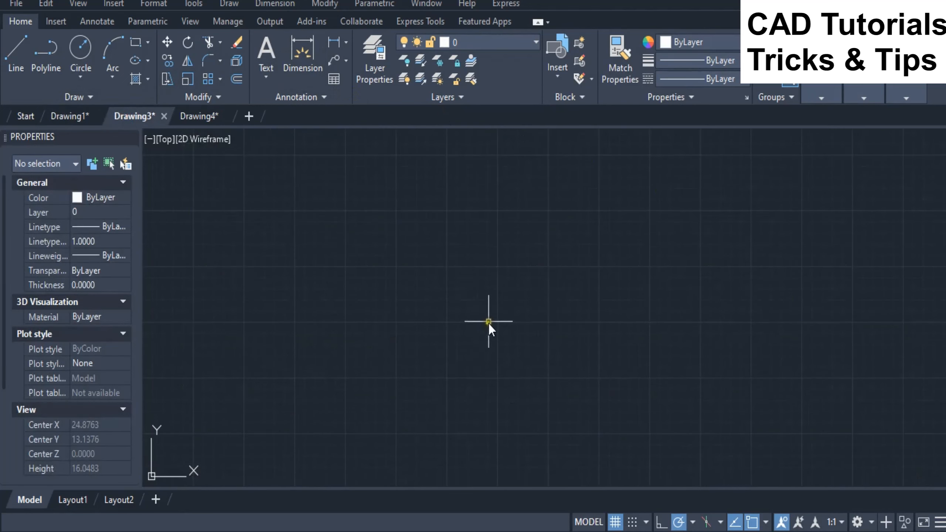
pyautogui.write('RE')
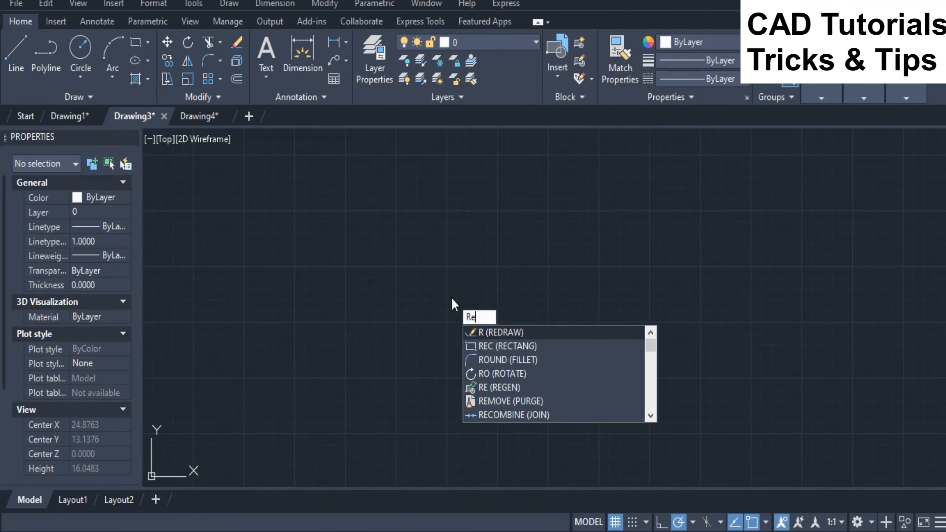
pyautogui.write('C')
pyautogui.press('Return')
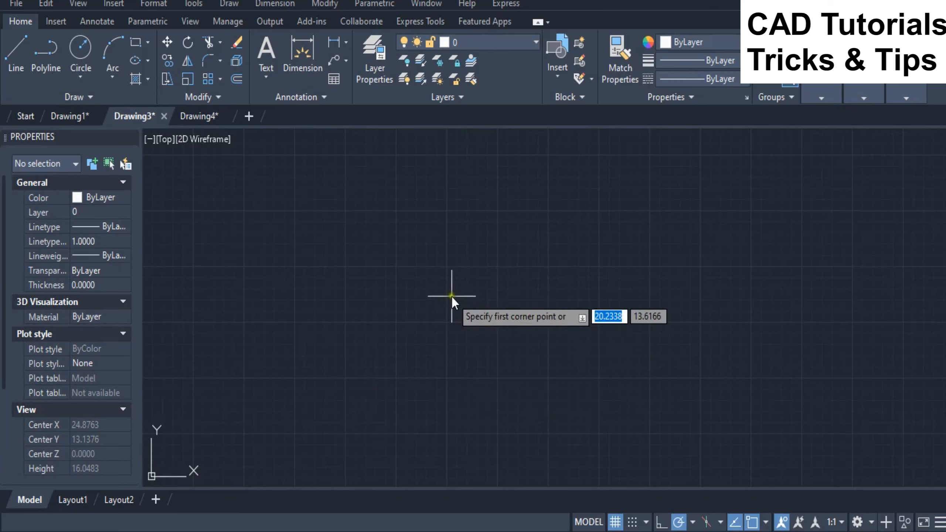
pyautogui.click(344, 286)
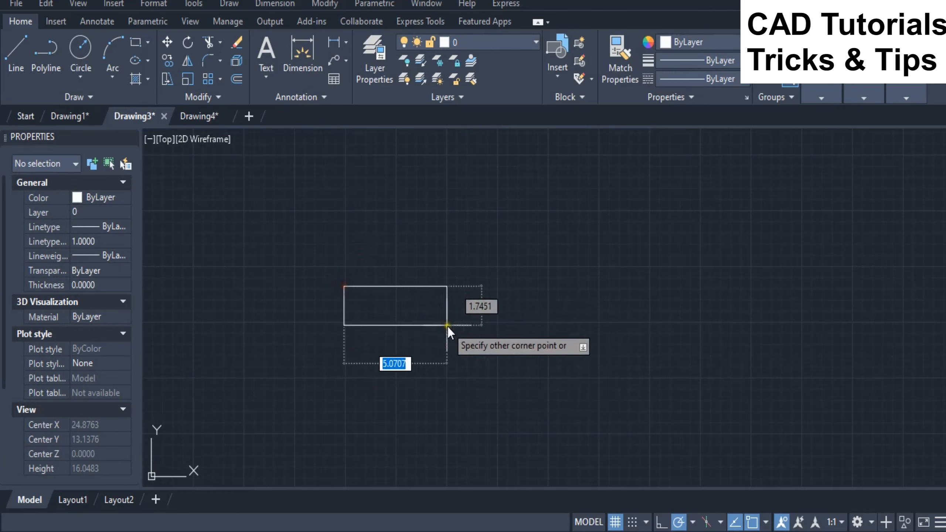
pyautogui.click(632, 354)
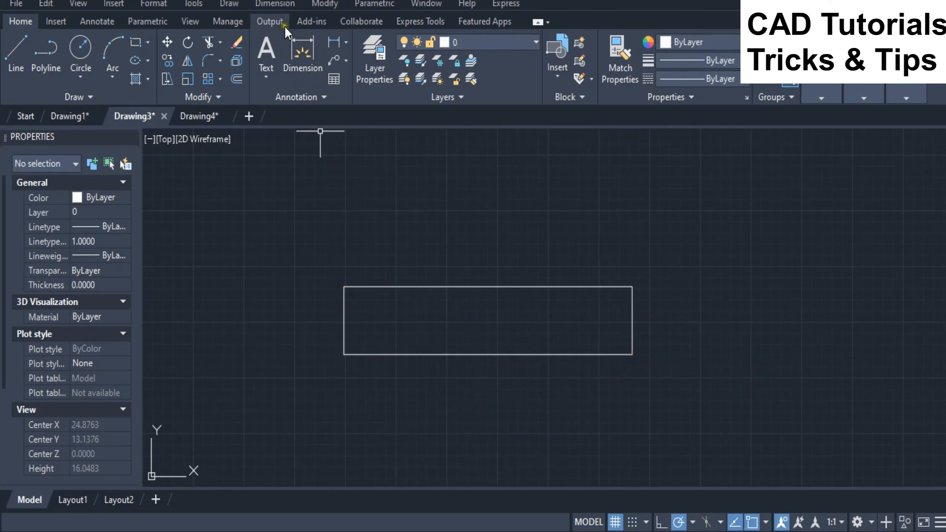
# Step: Add a linear dimension across the rectangle's upper edge, with the dimension line placed above it
pyautogui.click(277, 2)
pyautogui.click(278, 44)
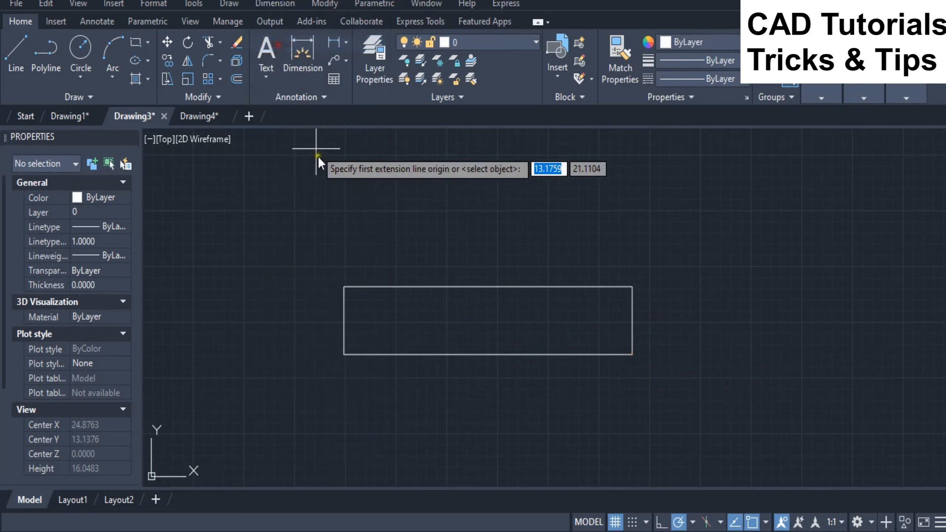
pyautogui.click(344, 287)
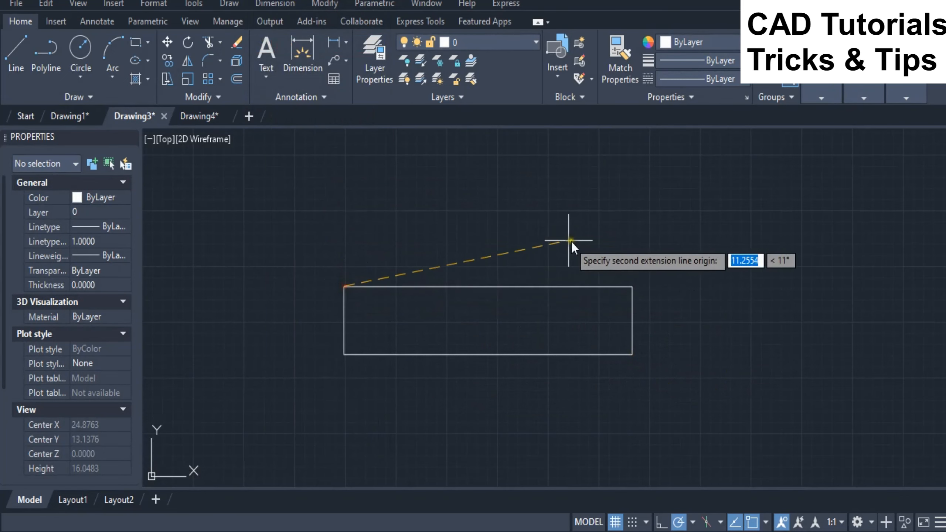
pyautogui.click(637, 287)
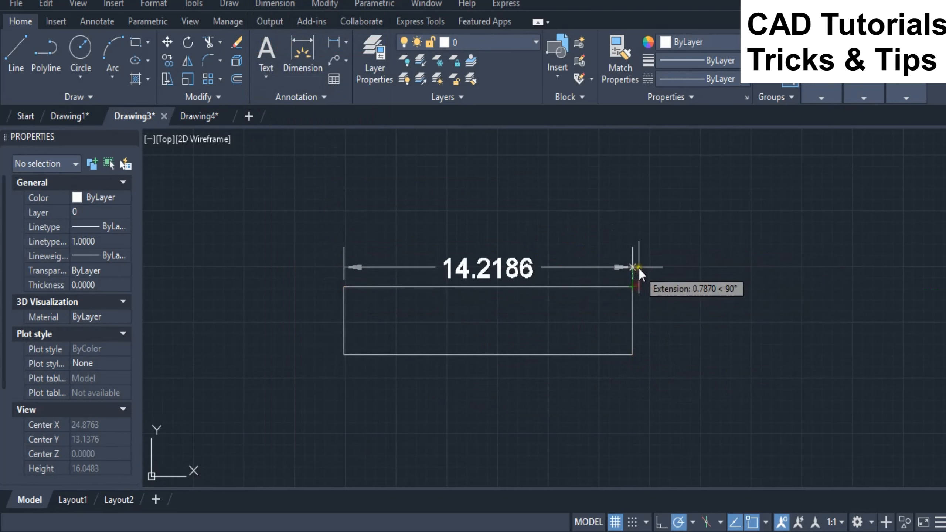
pyautogui.click(640, 235)
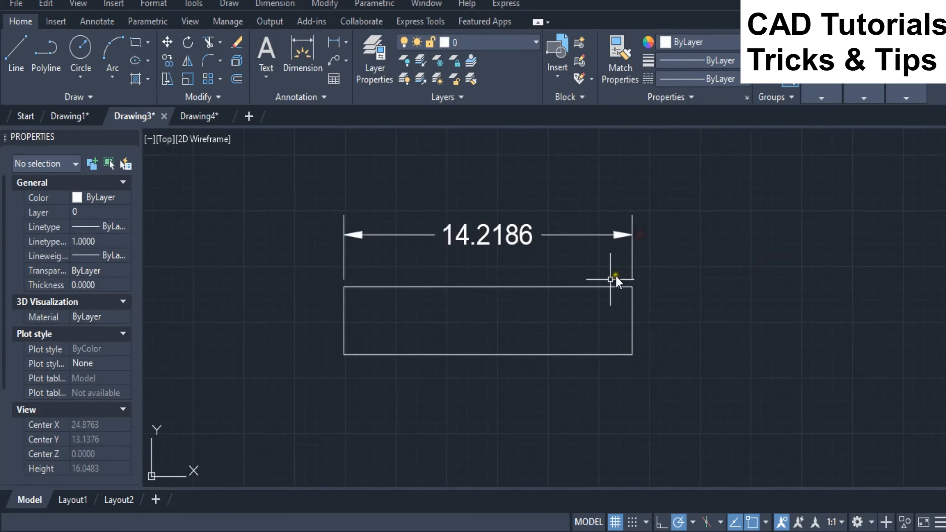
# Step: Stretch the rectangle's upper right corner horizontally outward so the upper edge is about 17.5 units long, and deselect the shape
pyautogui.click(632, 330)
pyautogui.click(635, 287)
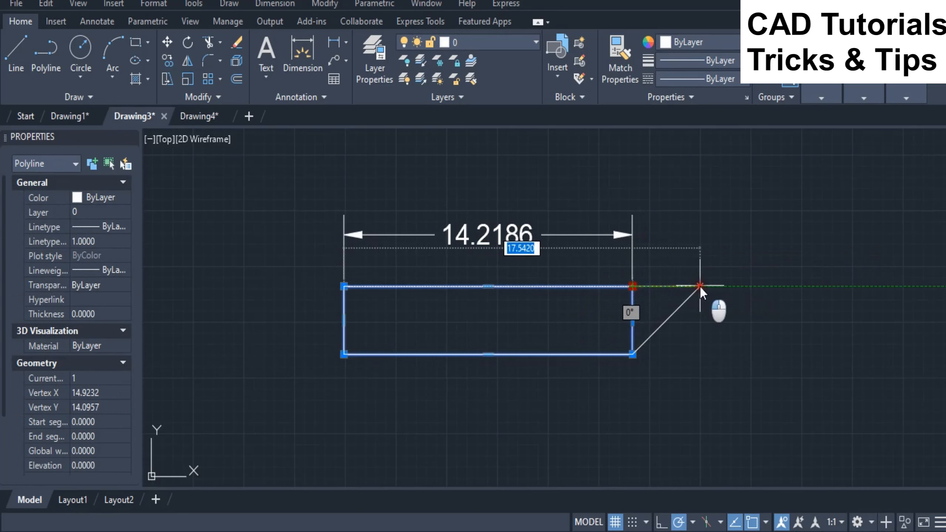
pyautogui.click(700, 287)
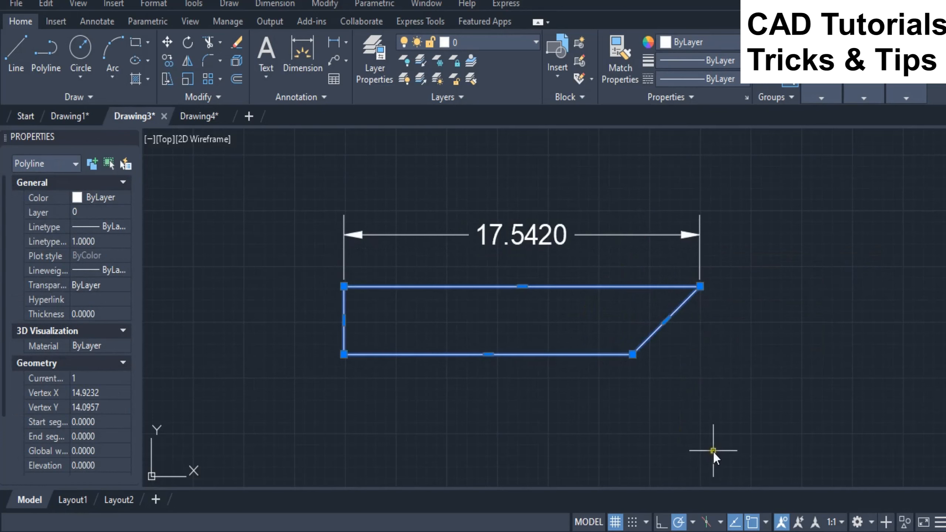
pyautogui.press('Escape')
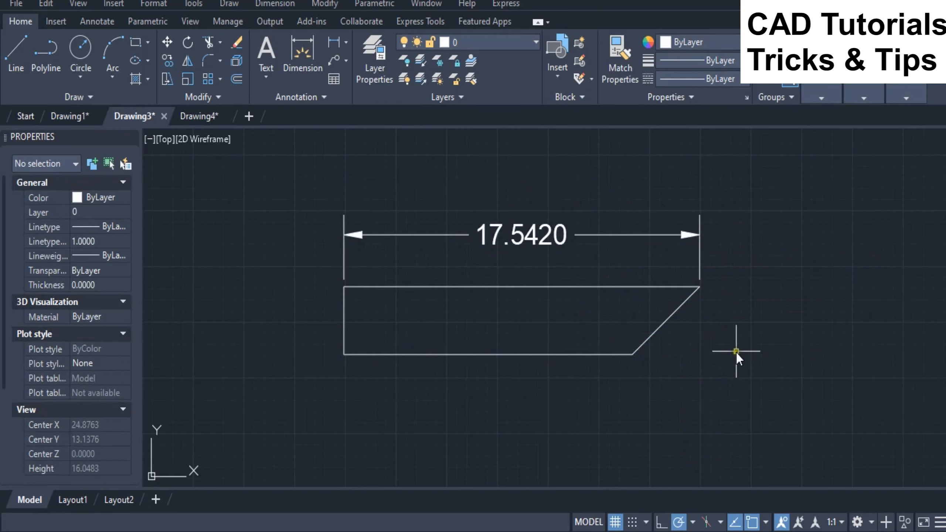
# Step: Disassociate the dimension above the shape from its geometry with the DIMDISASSOCIATE command
pyautogui.write('DIMDISASSOCIATE')
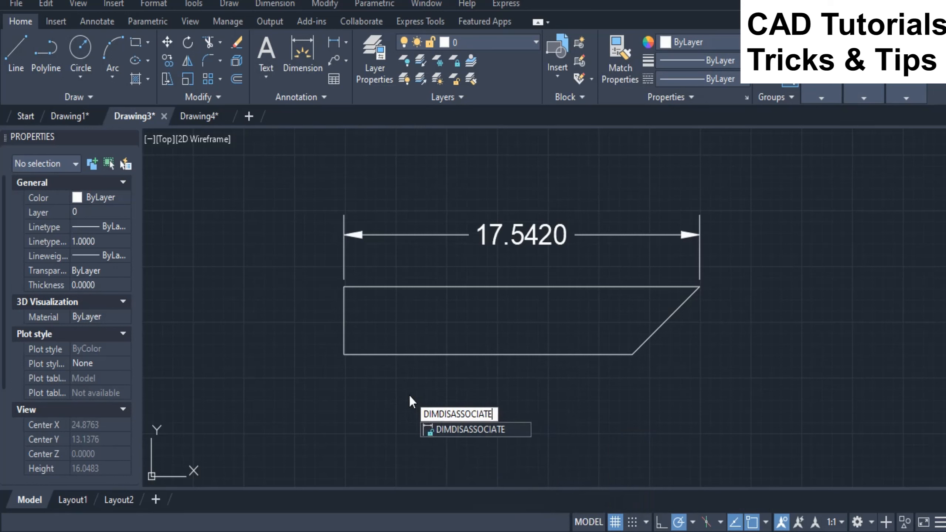
pyautogui.press('Return')
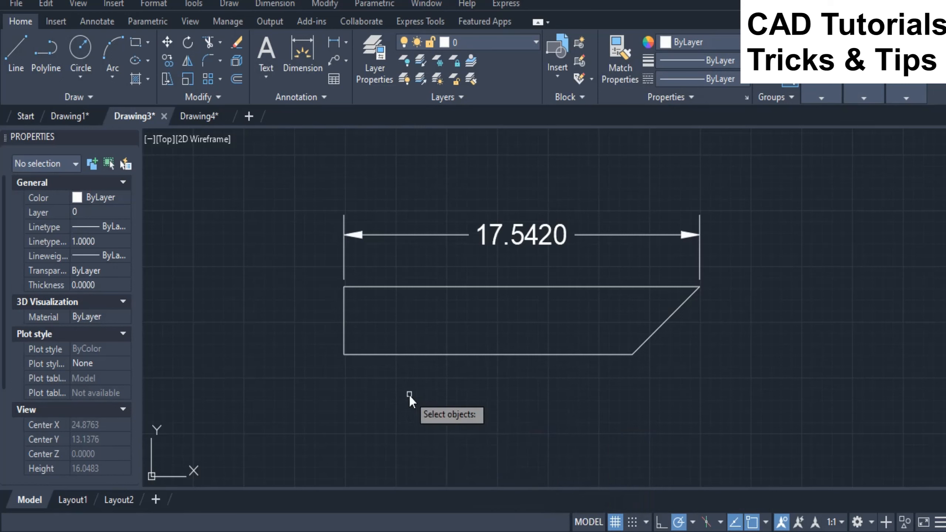
pyautogui.click(607, 235)
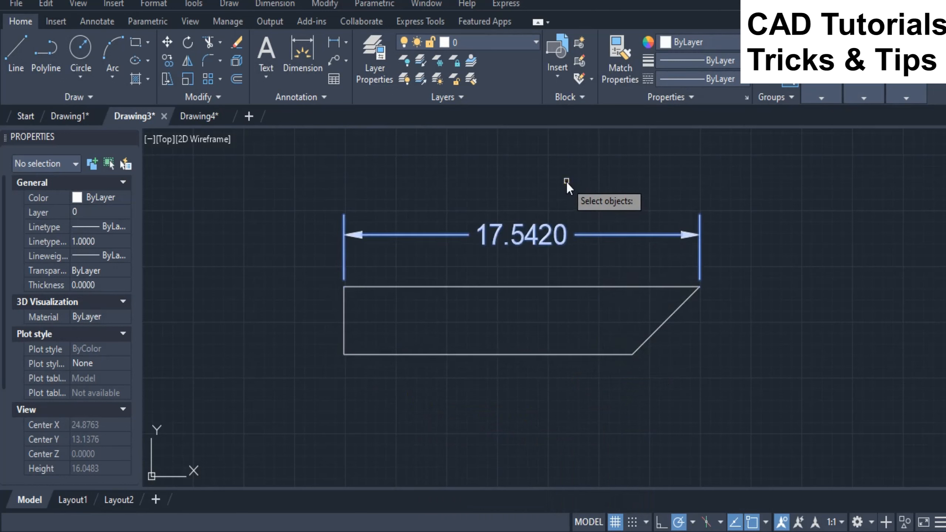
pyautogui.press('Return')
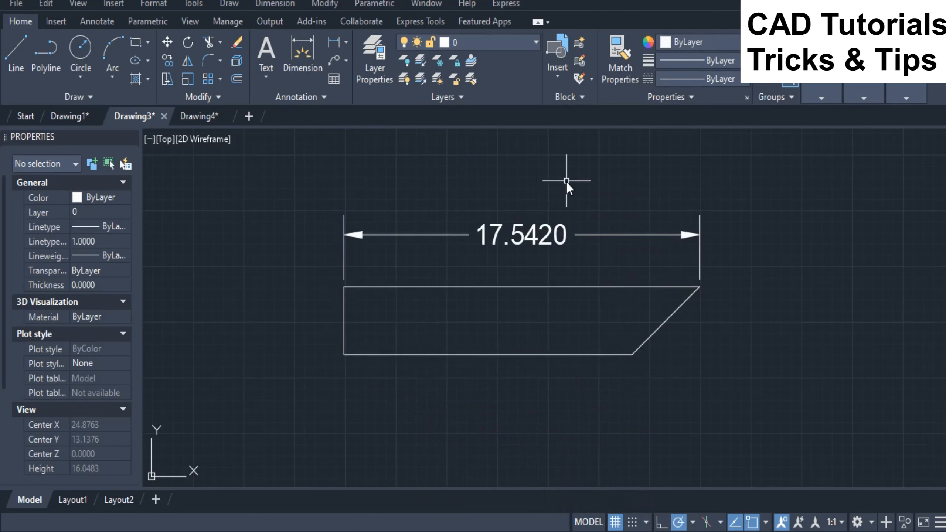
# Step: Stretch the shape's upper left corner horizontally outward so the upper edge is about 21.5 units long, and deselect the shape
pyautogui.click(343, 323)
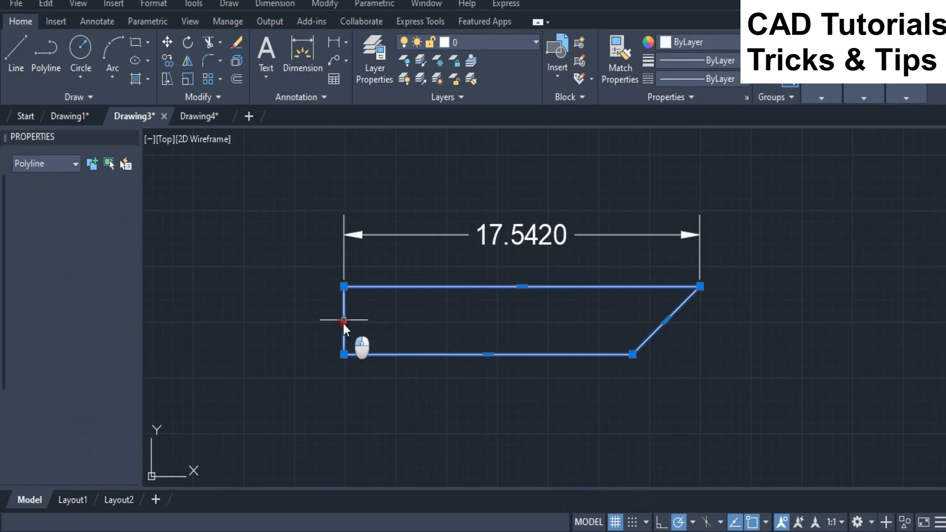
pyautogui.click(345, 286)
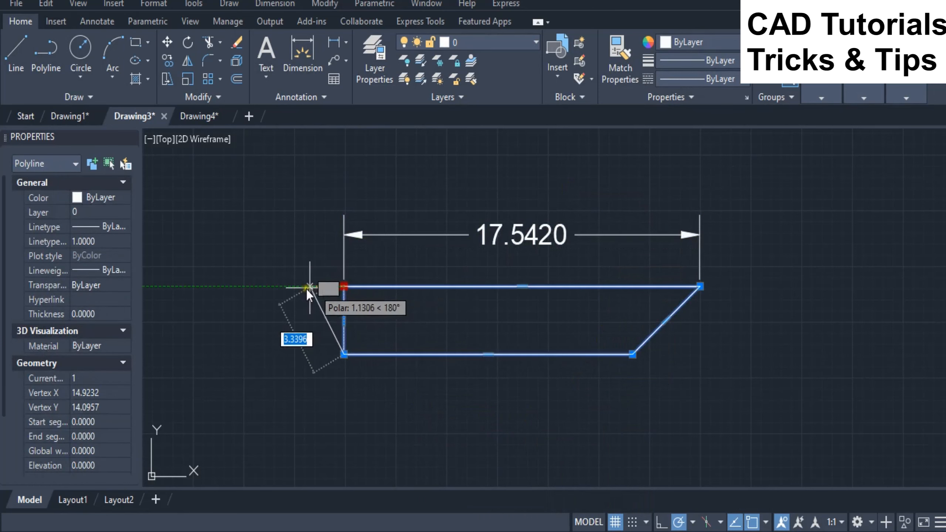
pyautogui.click(263, 285)
pyautogui.moveTo(268, 294)
pyautogui.press('Escape')
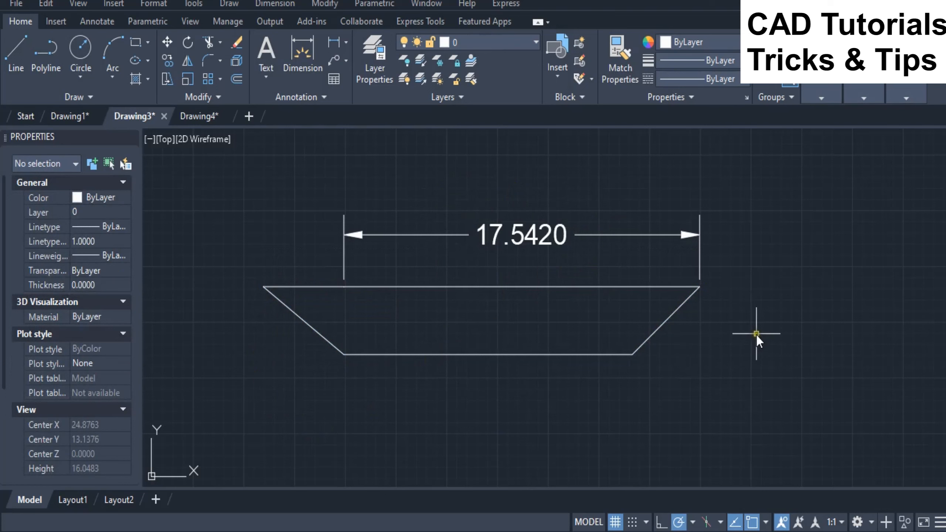
# Step: Reassociate the dimension with the shape's upper left and upper right corners using the DIMREASSOCIATE command
pyautogui.write('di')
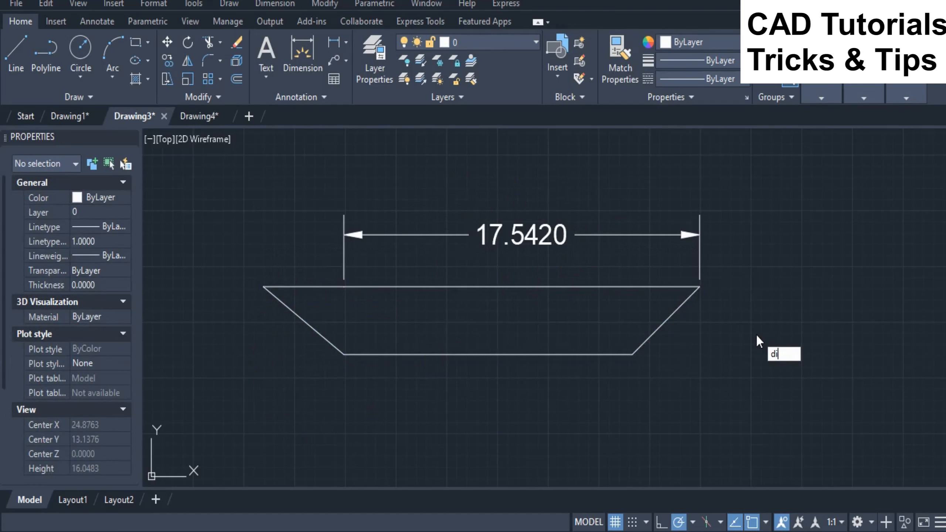
pyautogui.write('mre')
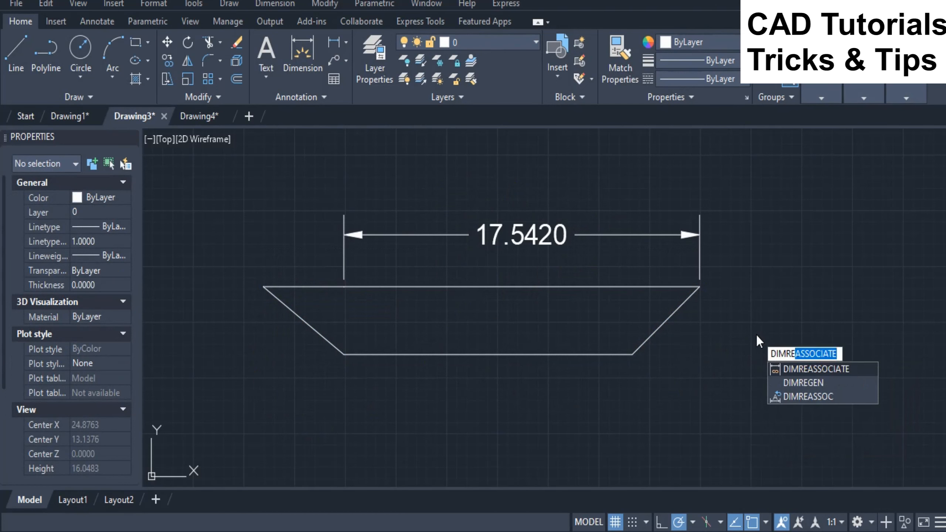
pyautogui.press('Right')
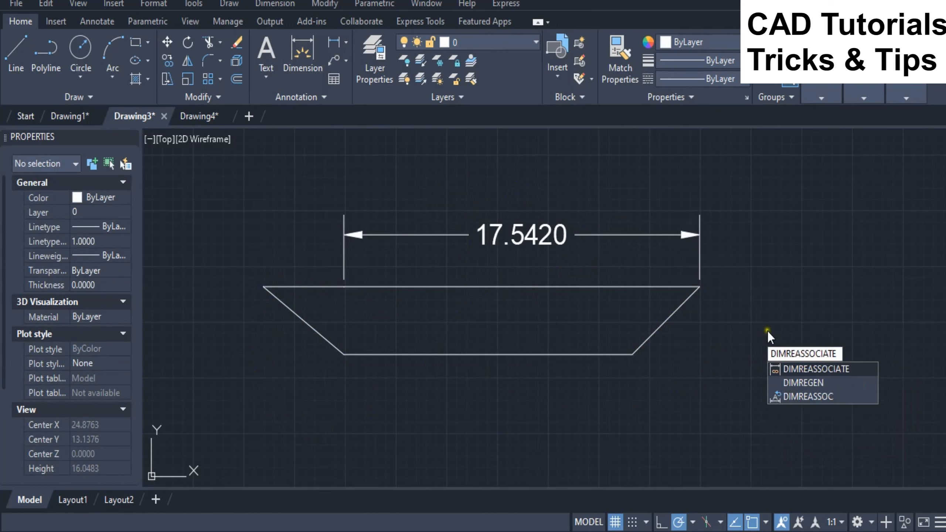
pyautogui.press('Return')
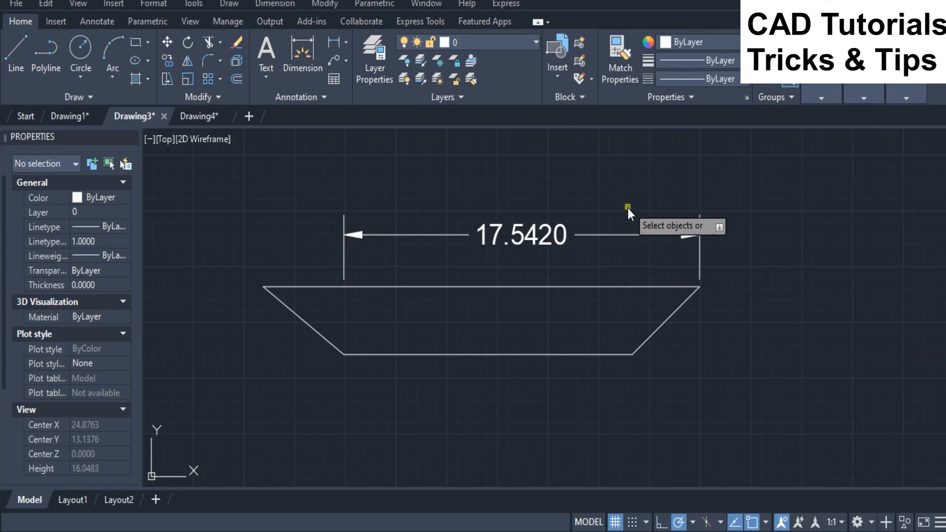
pyautogui.click(616, 235)
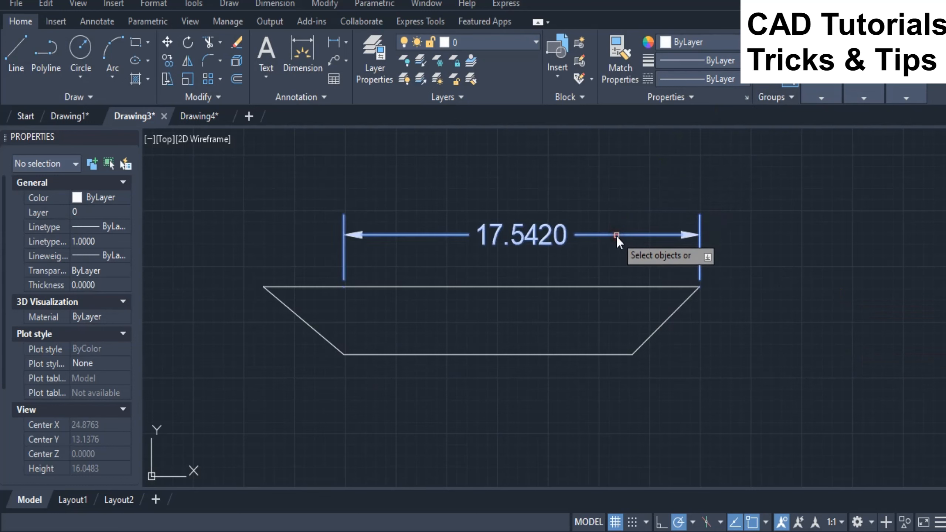
pyautogui.press('Return')
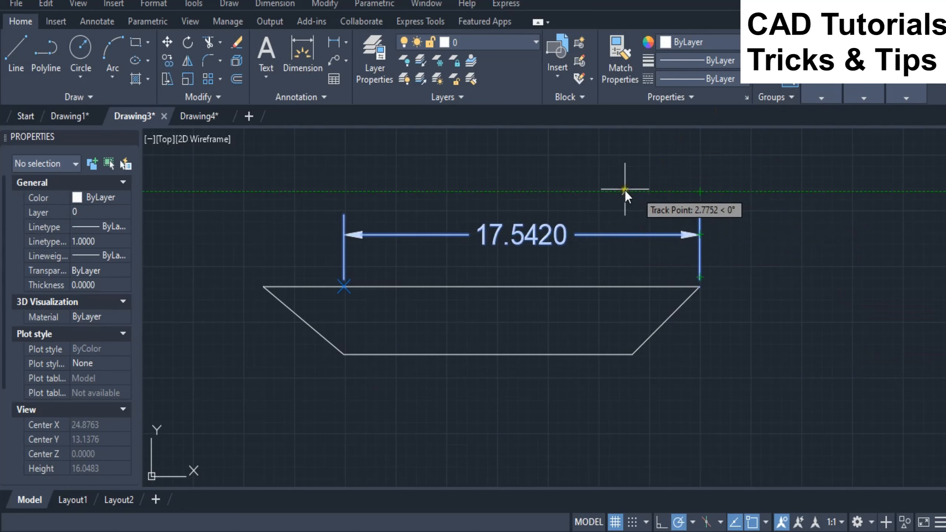
pyautogui.click(268, 287)
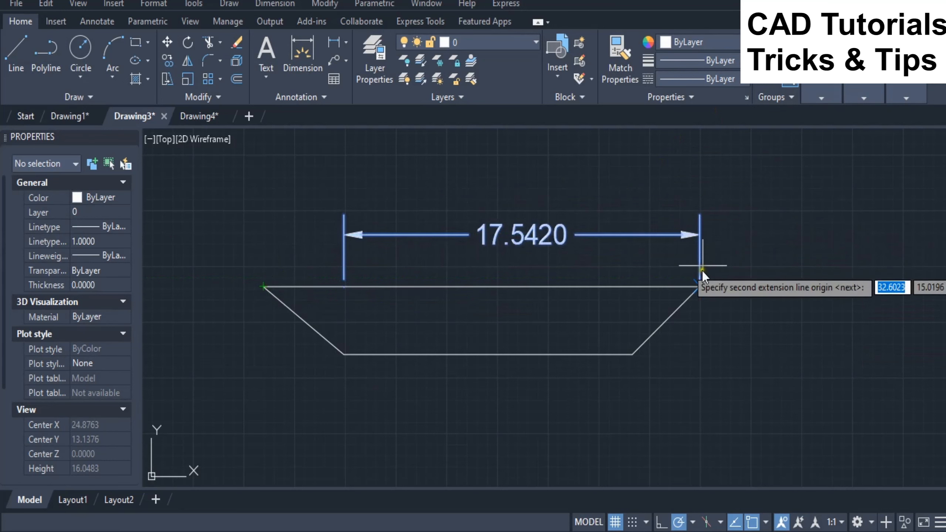
pyautogui.click(698, 286)
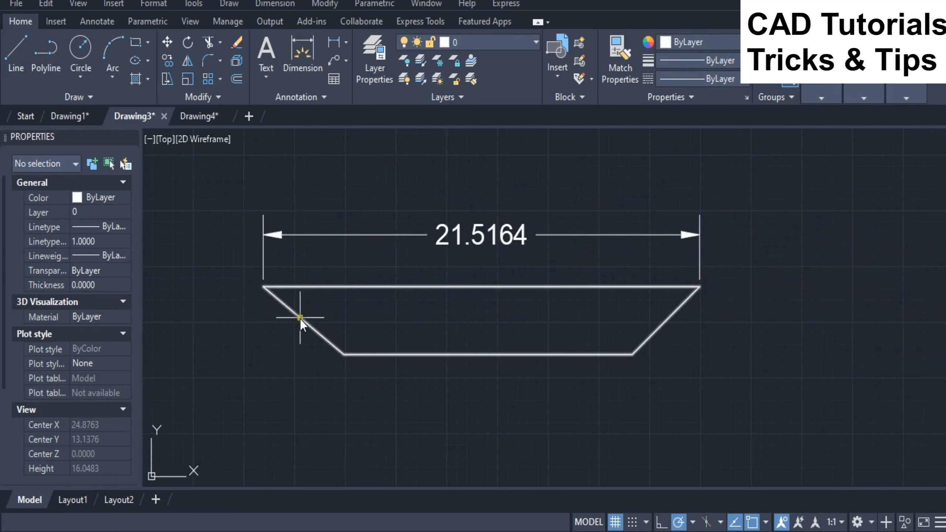
# Step: Stretch the shape's upper right and upper left corners outward until the upper edge is about 28.1 units long
pyautogui.click(658, 330)
pyautogui.click(699, 286)
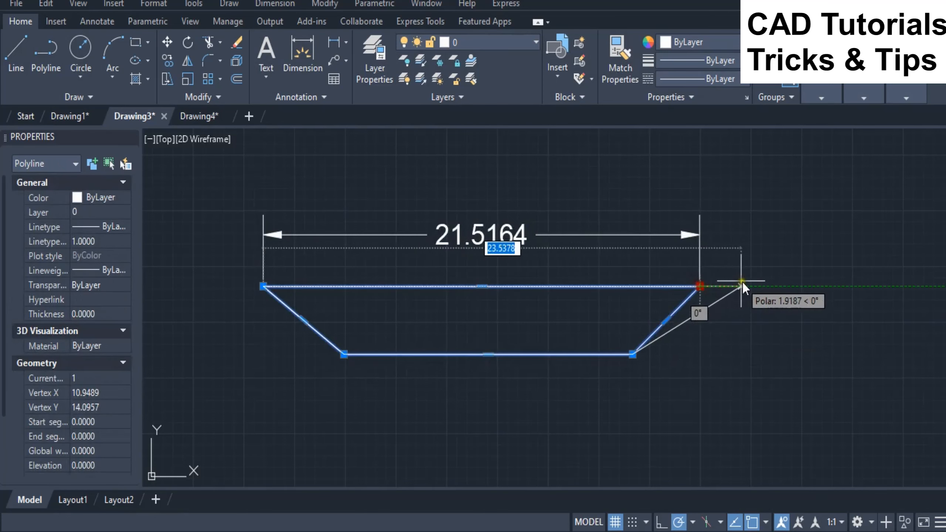
pyautogui.click(774, 286)
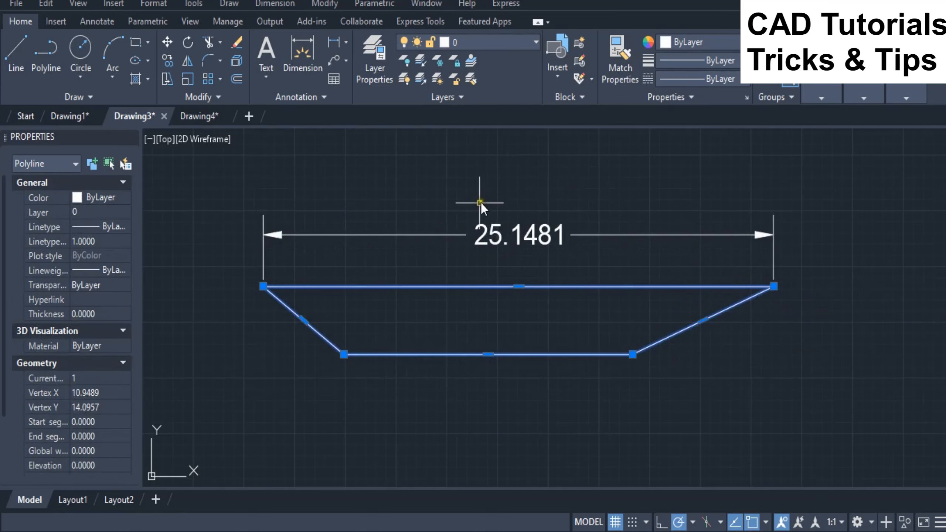
pyautogui.click(263, 286)
pyautogui.click(203, 286)
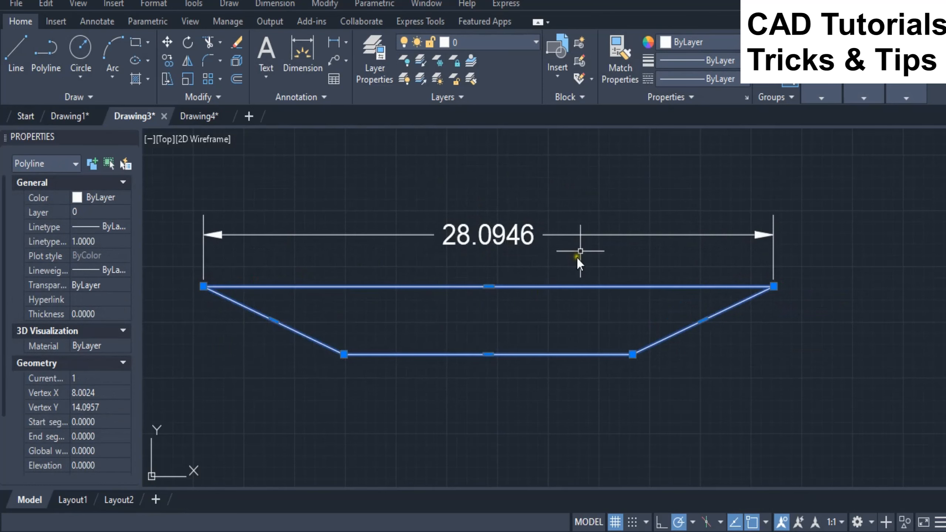
pyautogui.press('Escape')
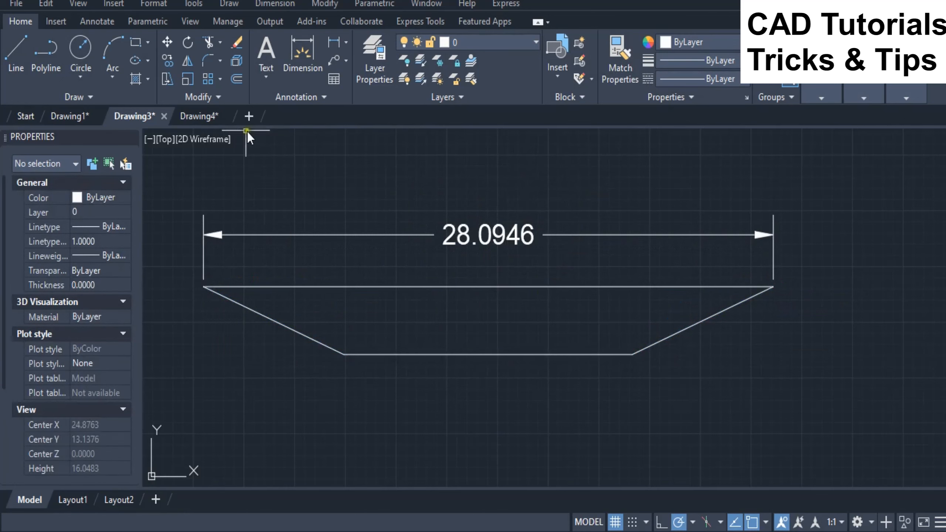
# Step: Switch to the Drawing4 drawing and draw a circle with a radius of about 5 units in the middle of the view
pyautogui.click(206, 118)
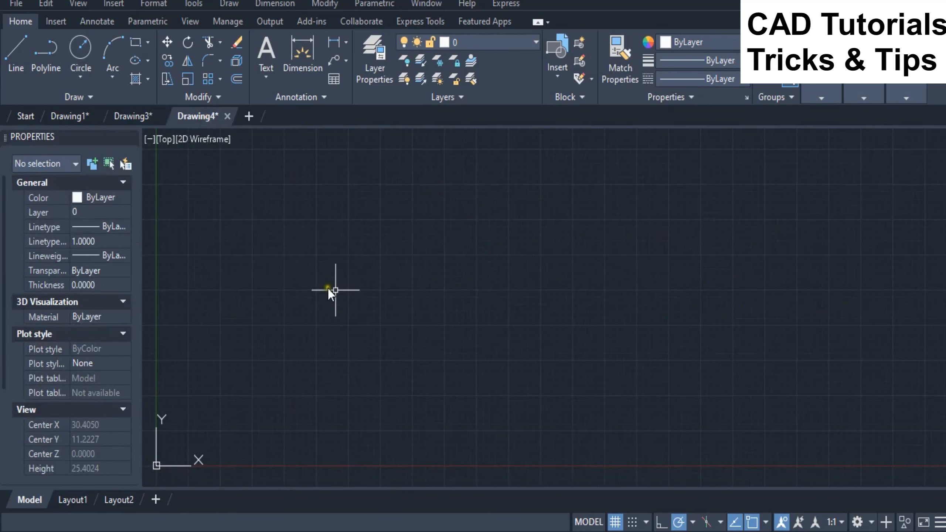
pyautogui.write('ci')
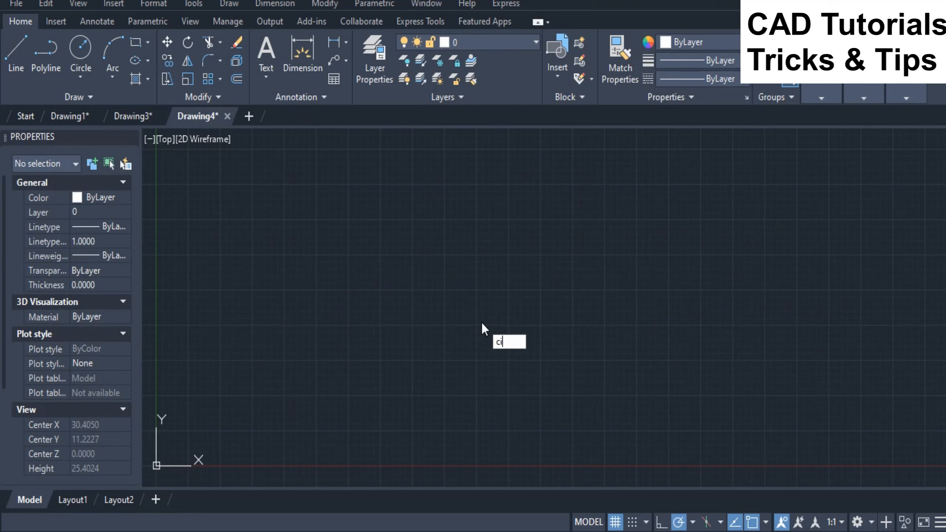
pyautogui.write('r')
pyautogui.press('Return')
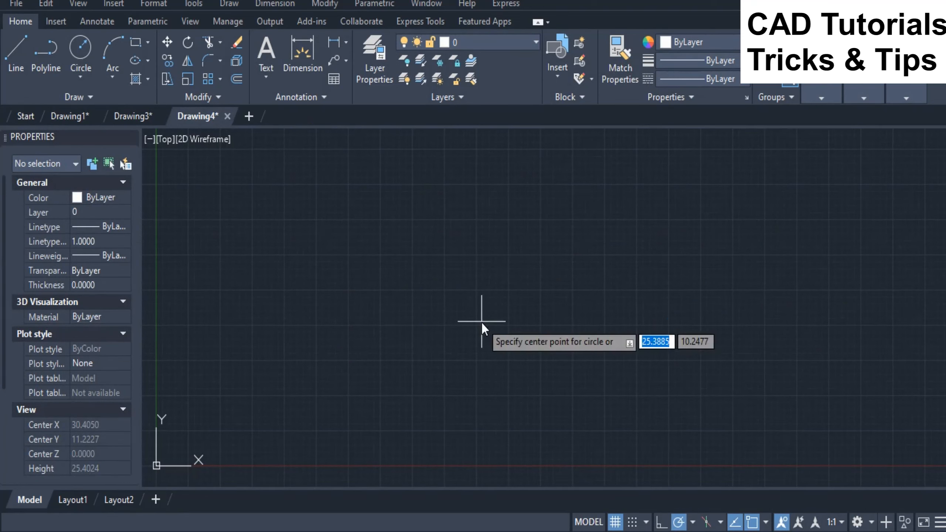
pyautogui.click(481, 296)
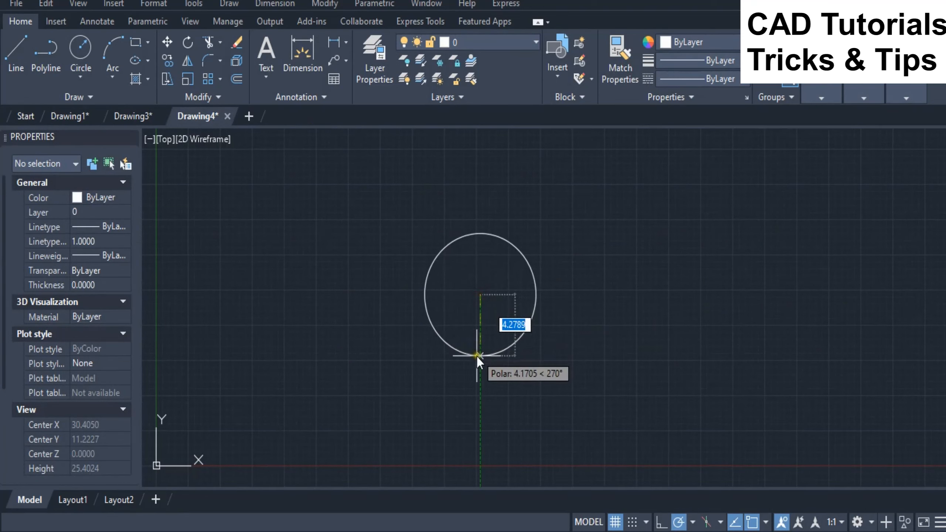
pyautogui.click(477, 366)
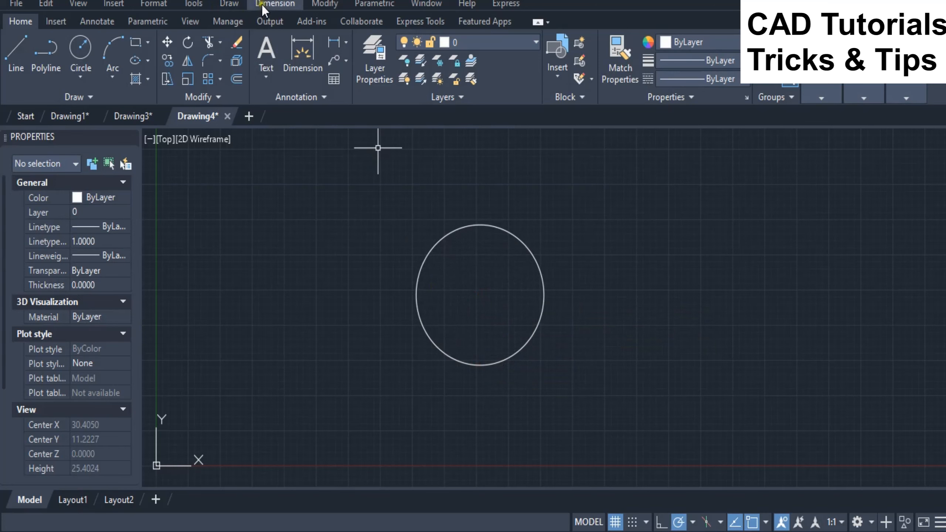
# Step: Add a radius dimension to the circle, placing its text outside the circle's upper right side
pyautogui.click(275, 3)
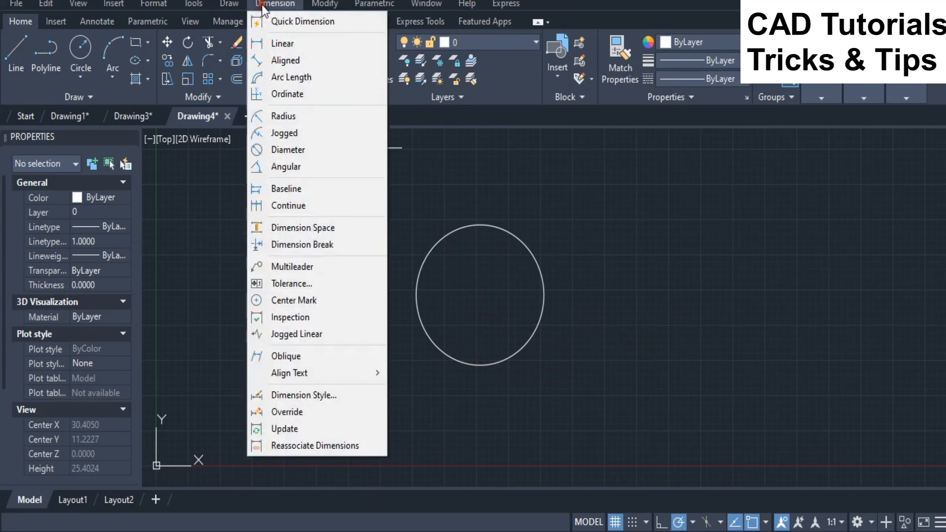
pyautogui.click(278, 119)
pyautogui.click(533, 255)
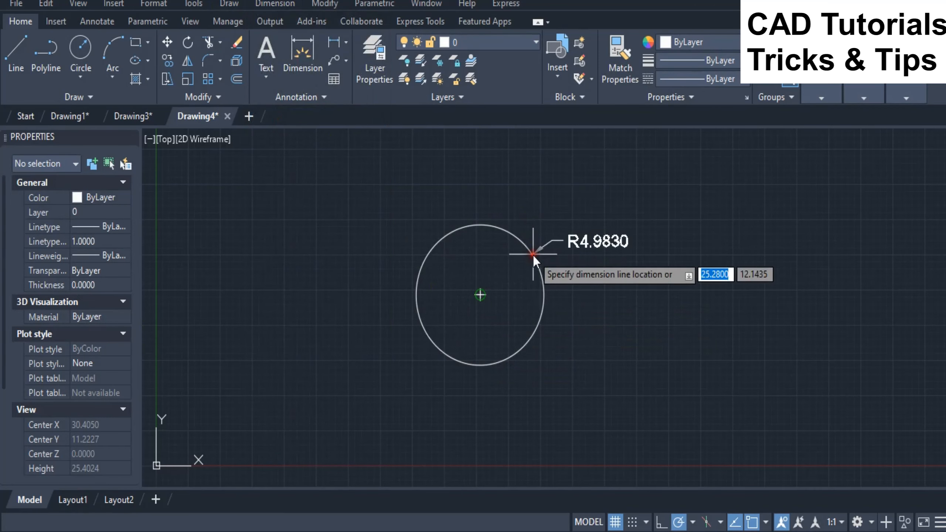
pyautogui.click(597, 219)
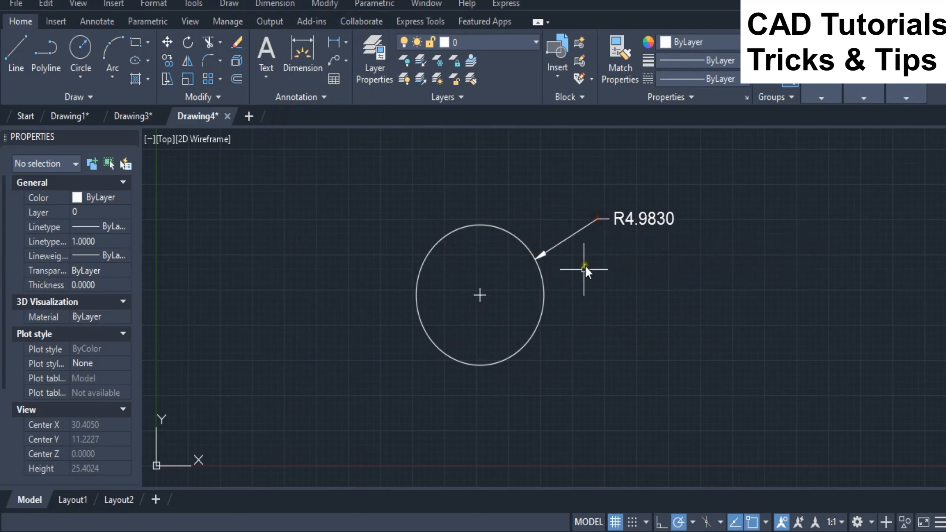
# Step: Enlarge the circle by its top quadrant grip to a radius of about 6.4 units, and deselect it
pyautogui.click(531, 342)
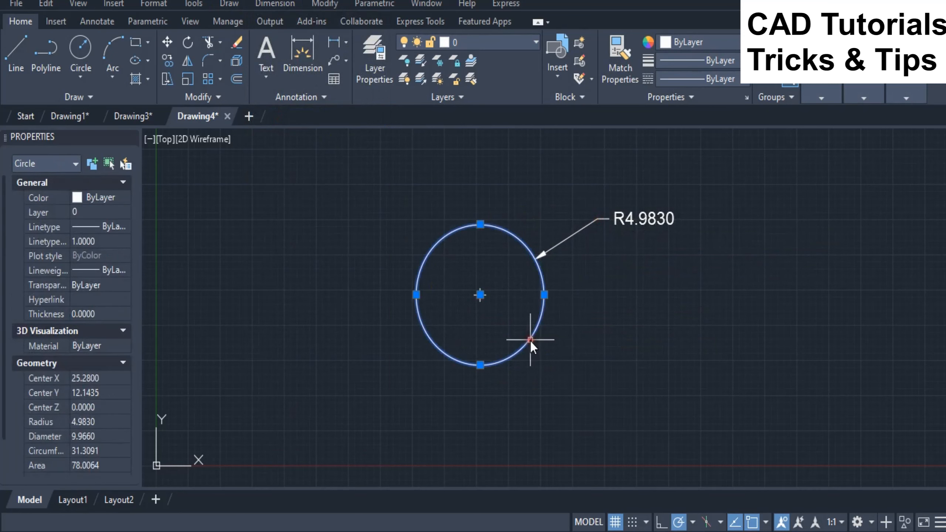
pyautogui.click(483, 225)
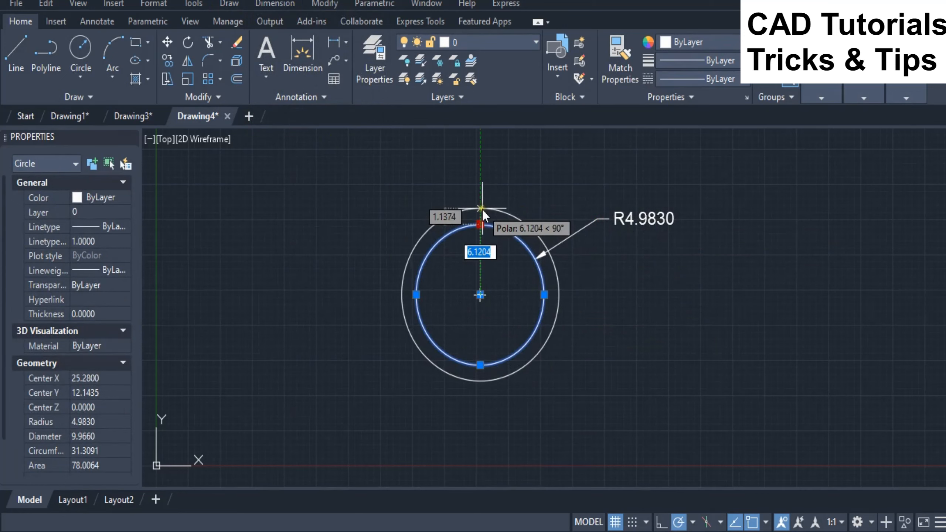
pyautogui.click(484, 207)
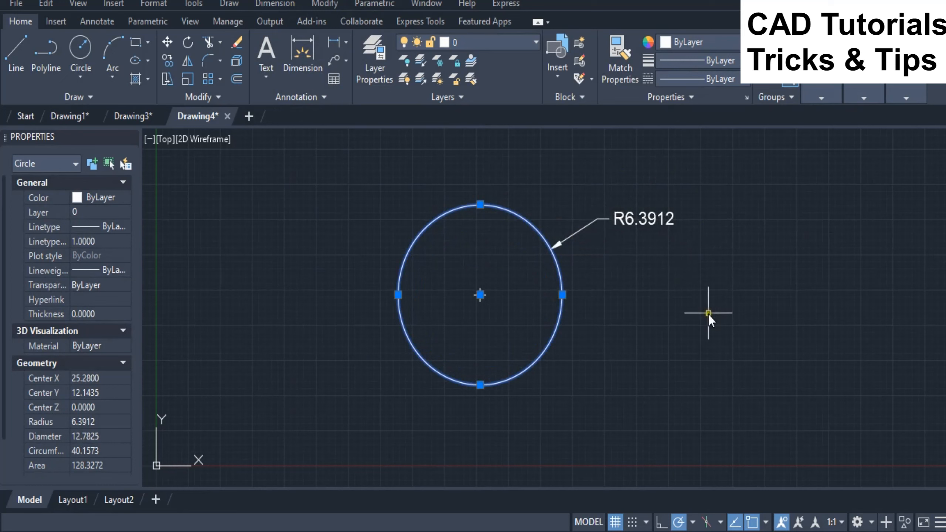
pyautogui.press('Escape')
# Step: Disassociate the radius dimension from the circle with the DIMDISASSOCIATE command
pyautogui.write('d')
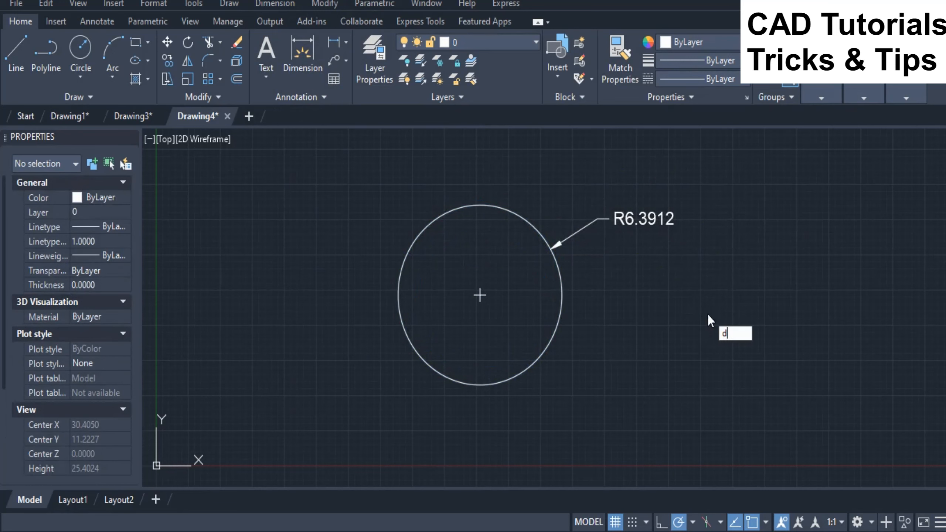
pyautogui.write('imd')
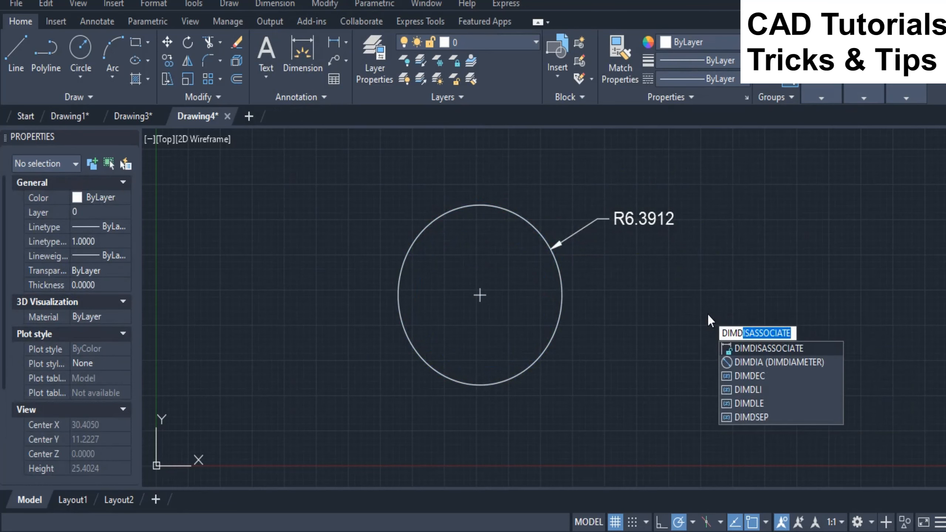
pyautogui.press('Return')
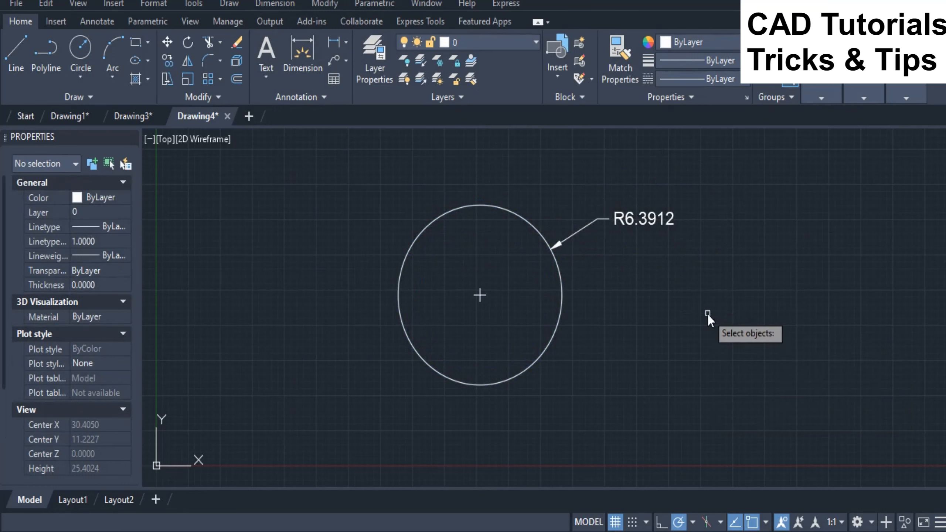
pyautogui.click(650, 217)
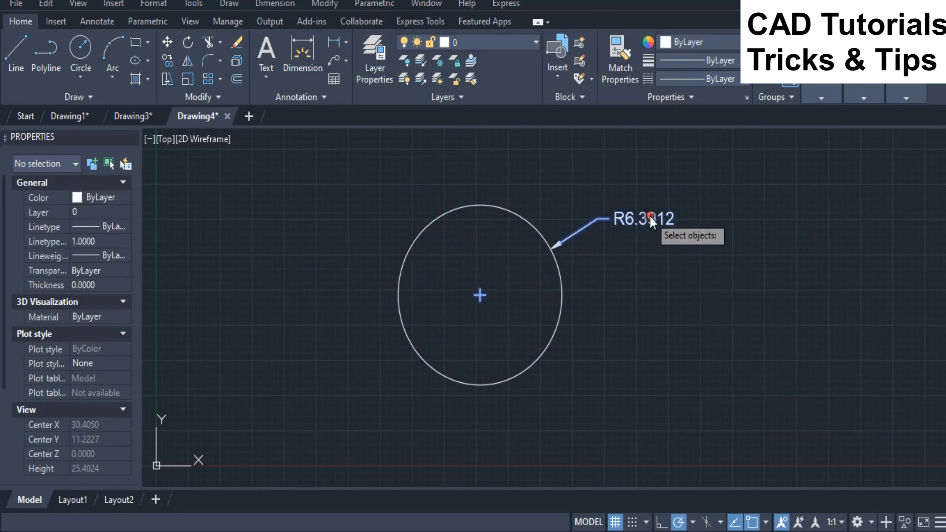
pyautogui.press('Return')
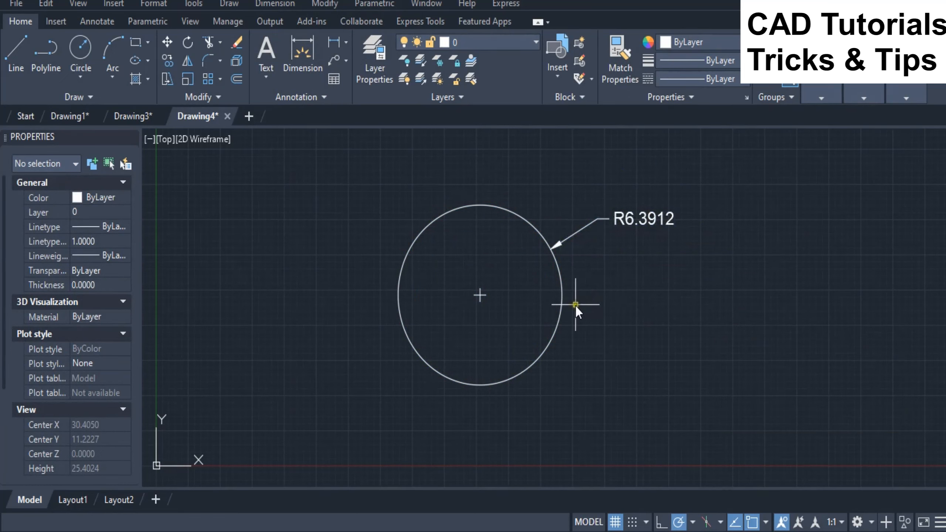
# Step: Enlarge the circle by its top quadrant grip to a radius of about 7.5 units, and deselect it
pyautogui.click(560, 311)
pyautogui.click(480, 201)
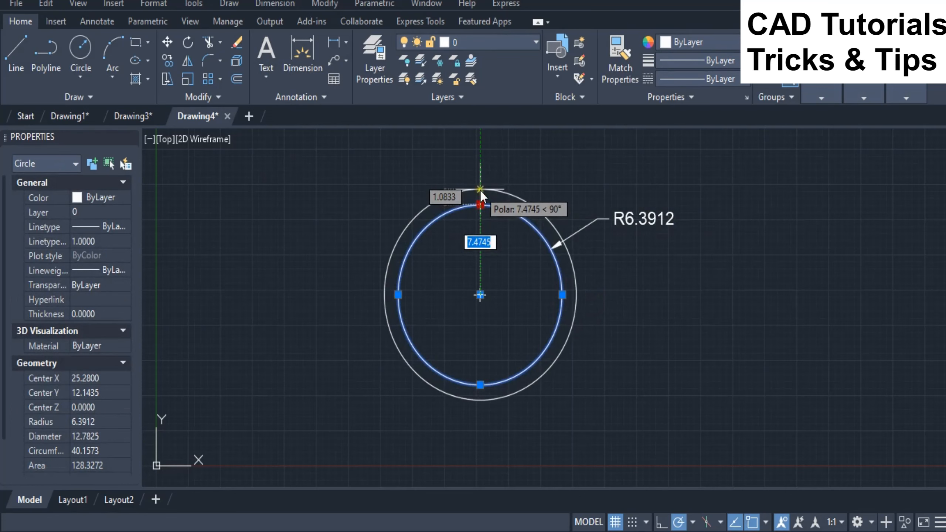
pyautogui.click(480, 191)
pyautogui.press('Escape')
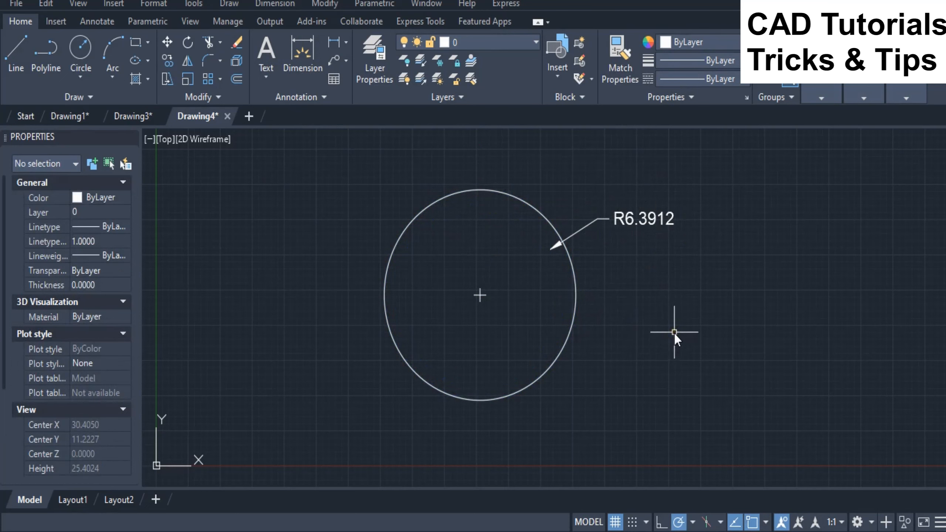
# Step: Reassociate the radius dimension with the circle using the DIMREASSOCIATE command
pyautogui.write('DIMr')
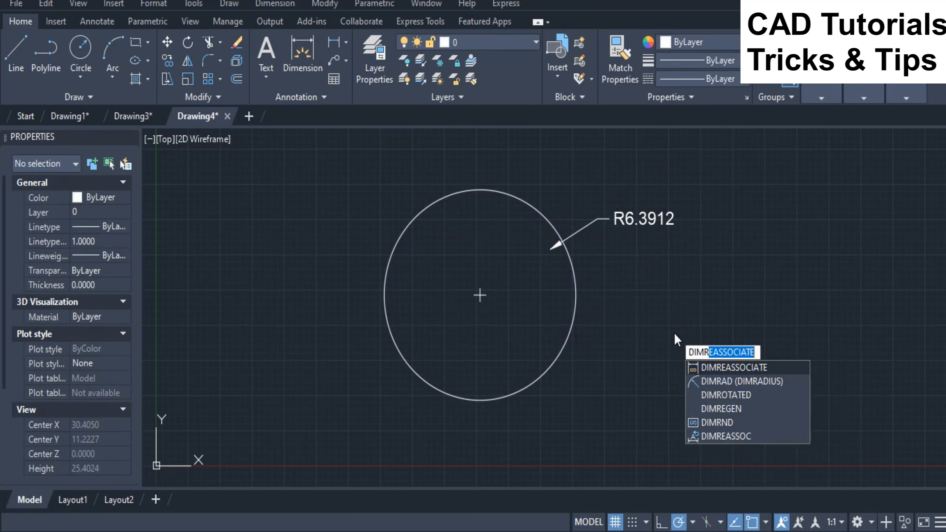
pyautogui.press('Return')
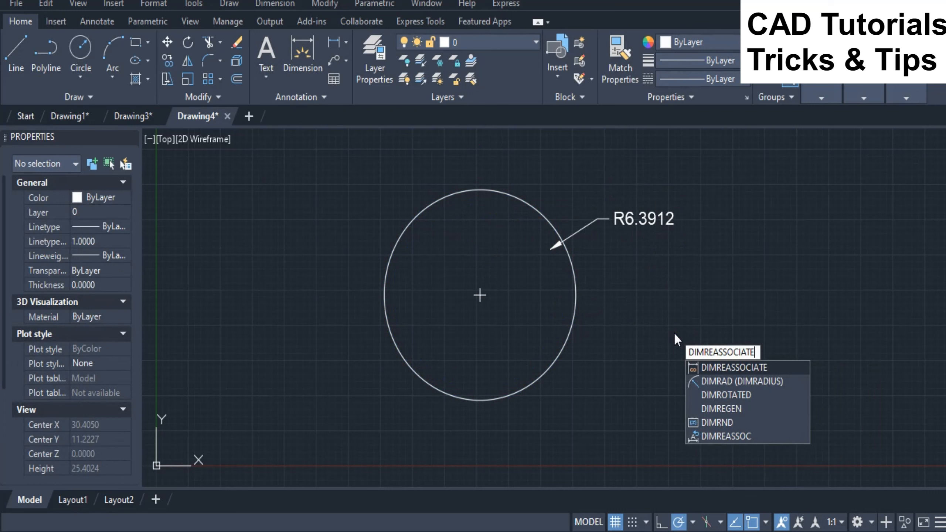
pyautogui.press('Return')
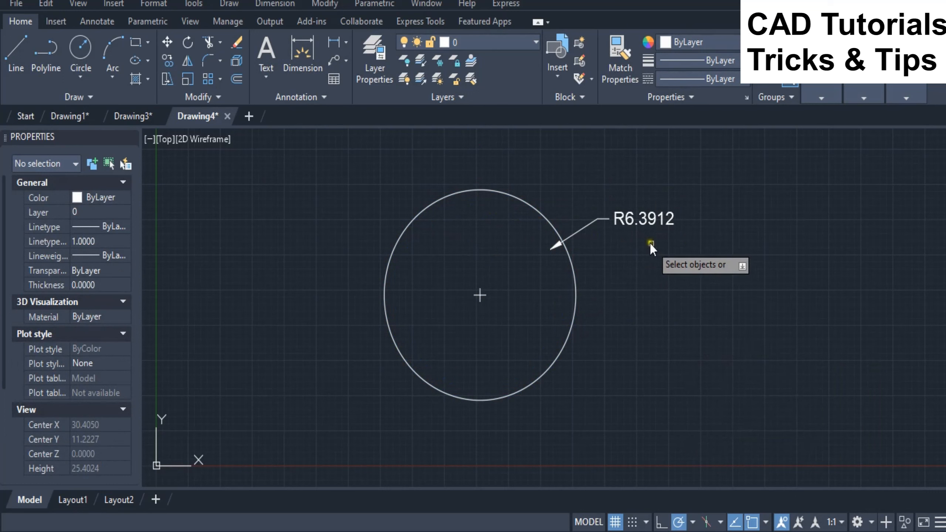
pyautogui.click(642, 221)
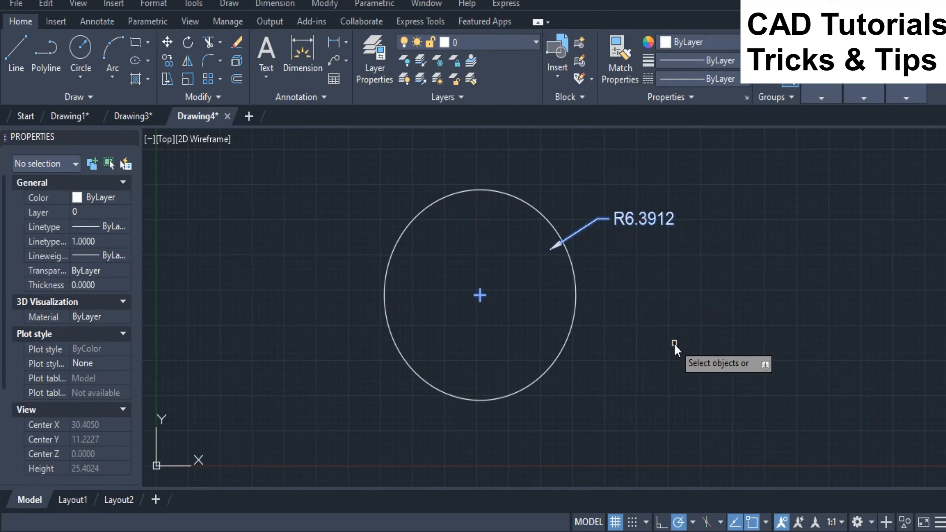
pyautogui.press('Return')
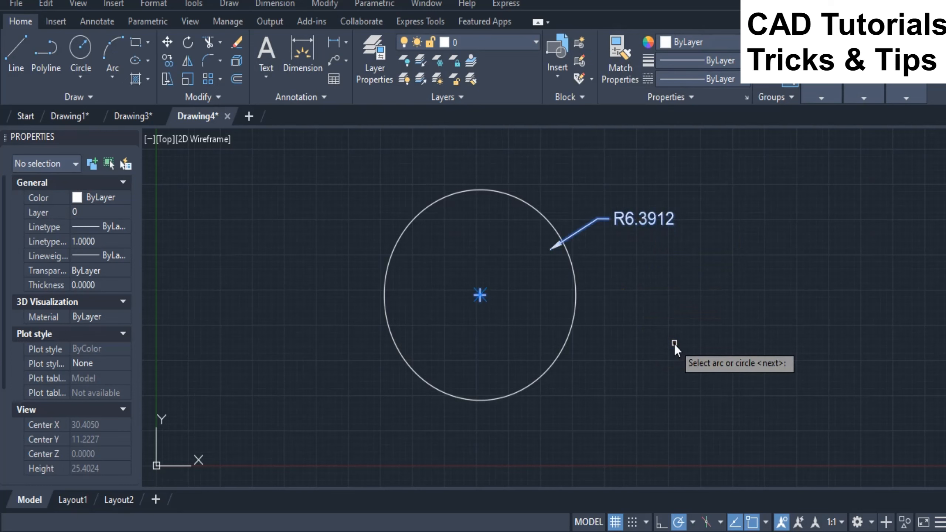
pyautogui.click(571, 329)
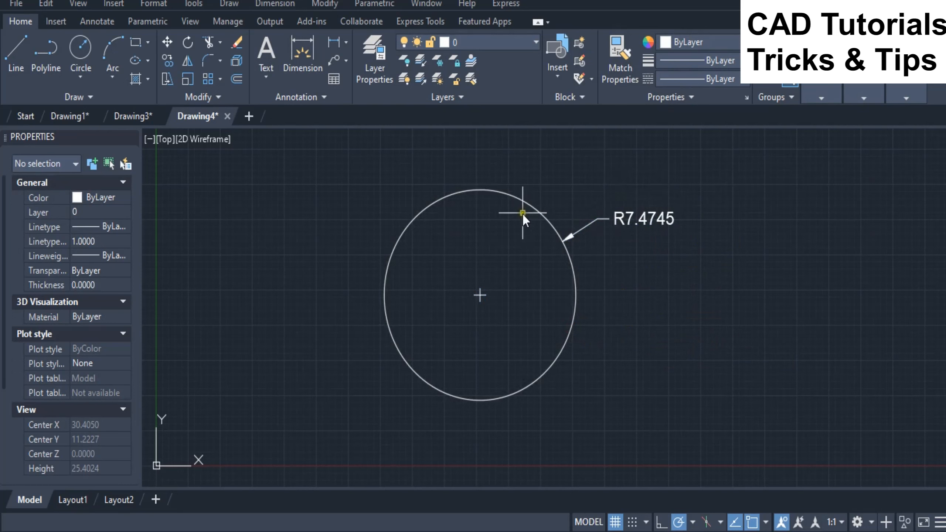
# Step: Enlarge the circle by its bottom quadrant grip to a radius of about 8.4 units
pyautogui.click(519, 201)
pyautogui.click(478, 397)
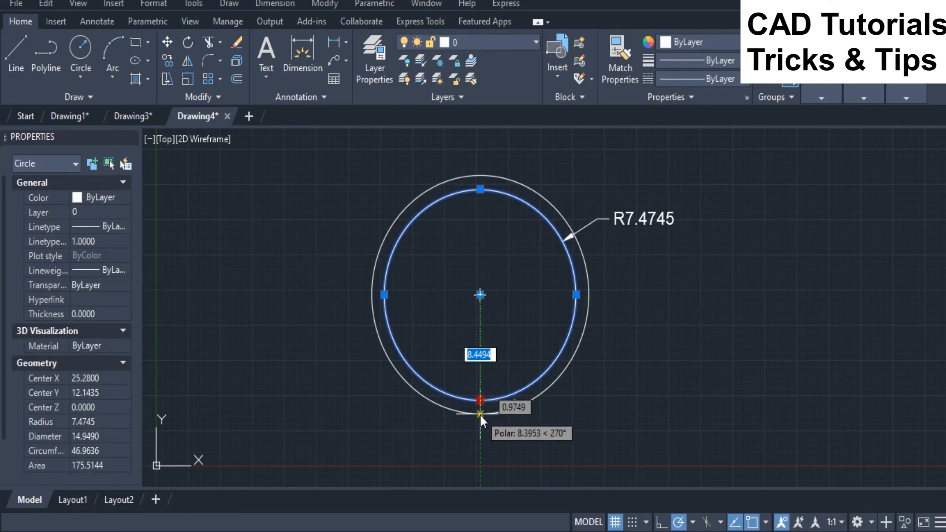
pyautogui.click(480, 415)
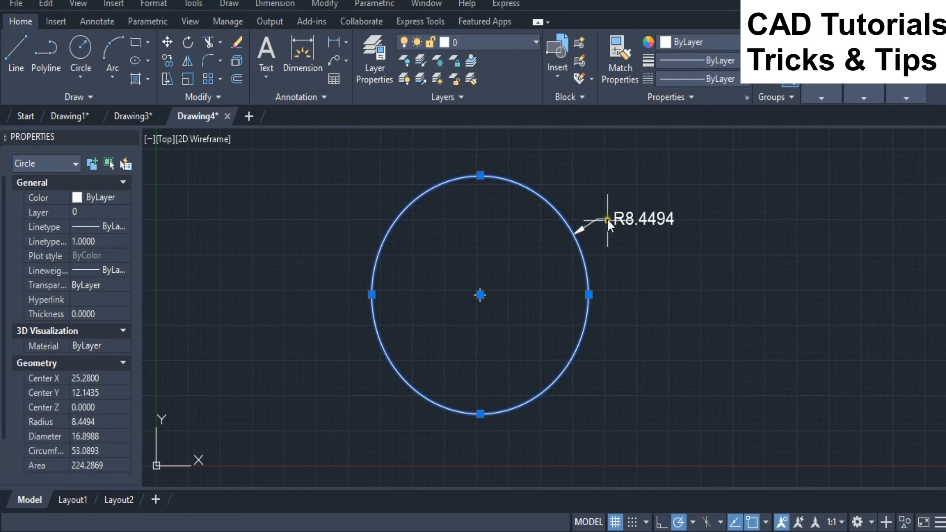